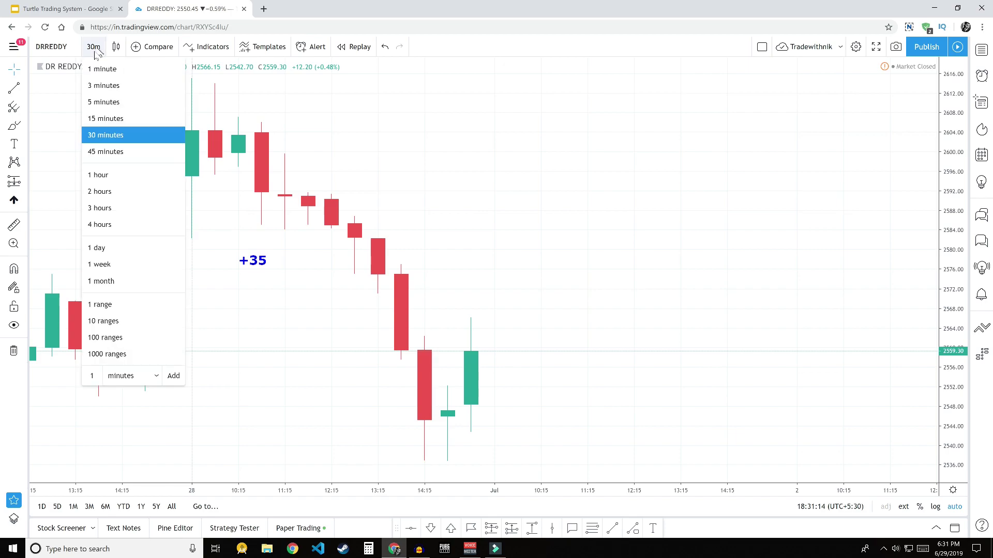
Step: Set the DRREDDY chart to a 30-minute interval with Candles as the chart type
click(102, 136)
click(122, 49)
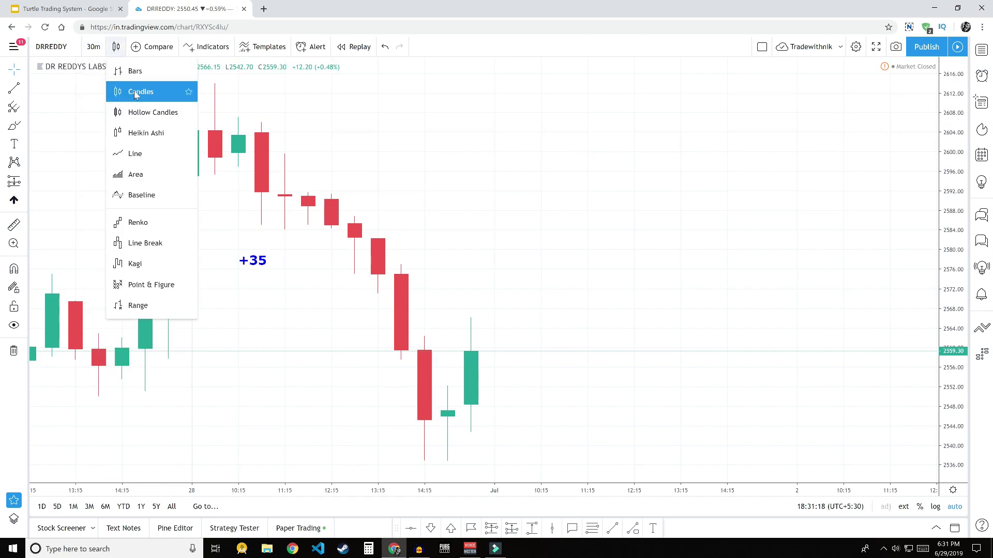
click(136, 93)
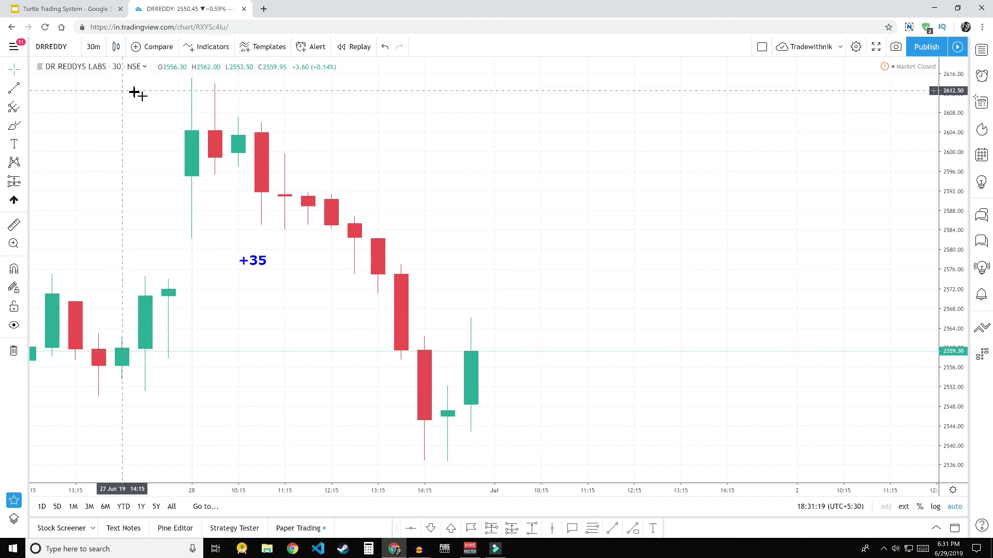
Step: Search the indicators for "atr" and add the built-in Average True Range to the chart
click(188, 50)
text(atr)
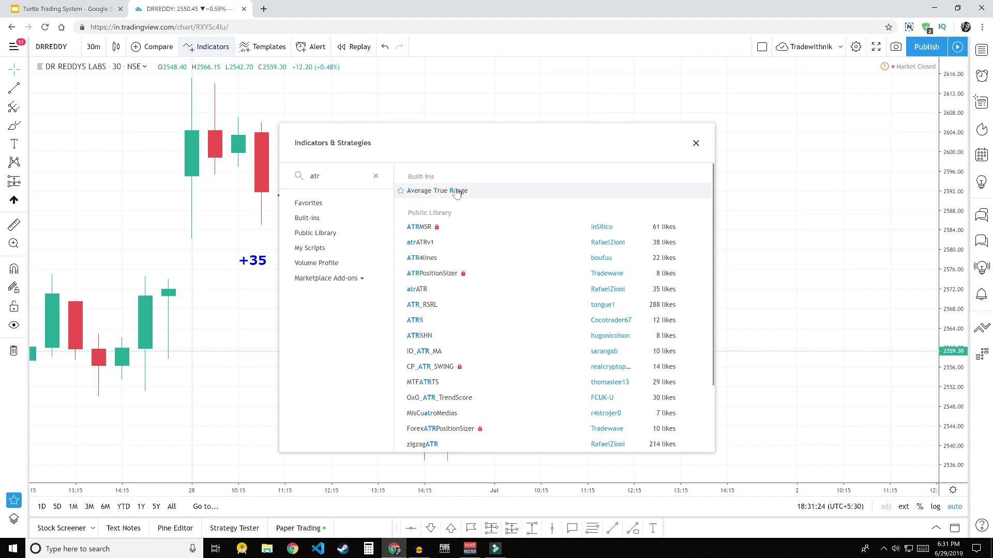
click(457, 191)
click(695, 143)
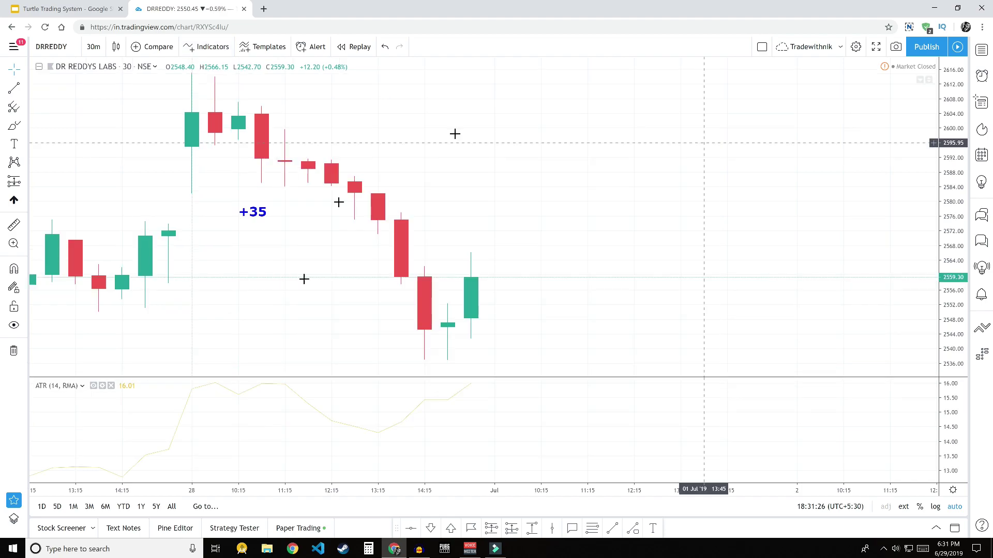
Step: Set the ATR indicator's length to 1 and its smoothing to SMA
click(101, 387)
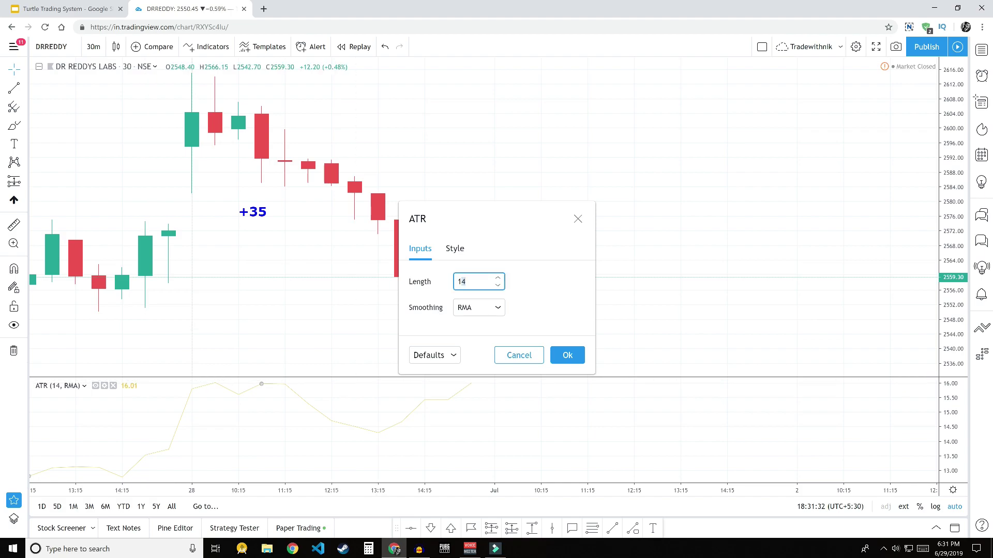
click(464, 312)
click(472, 350)
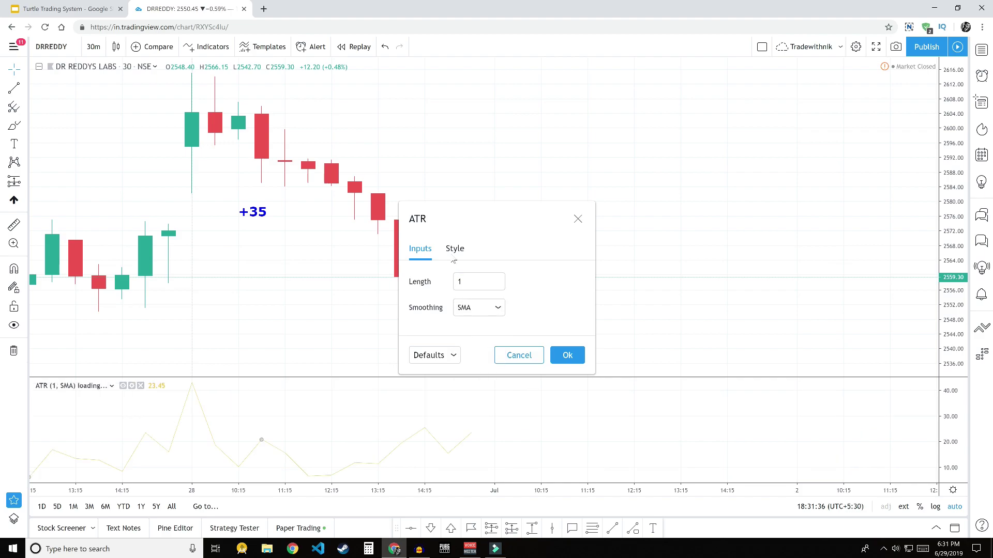
Step: Change the ATR plot colour to black, keep it as a line, and apply the indicator settings
click(455, 249)
click(467, 284)
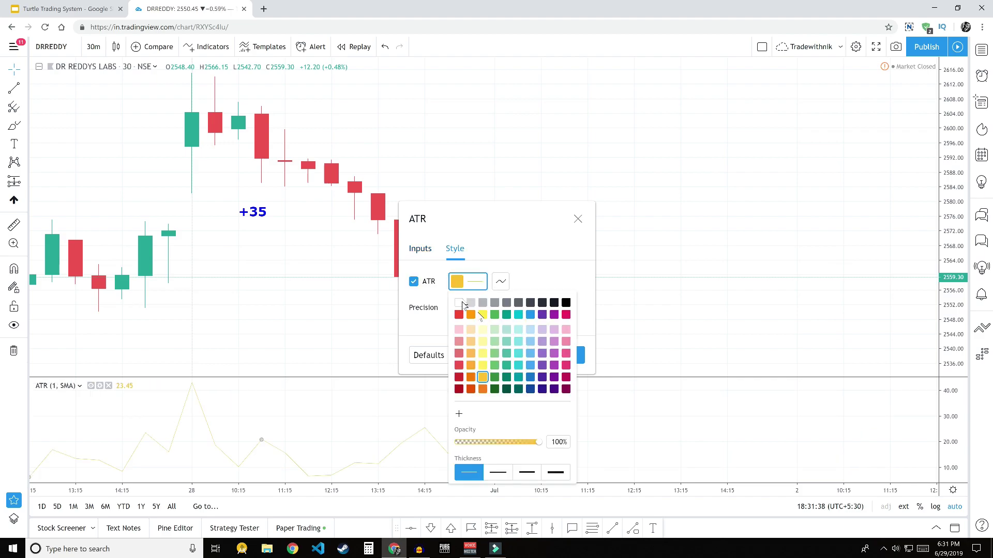
click(566, 303)
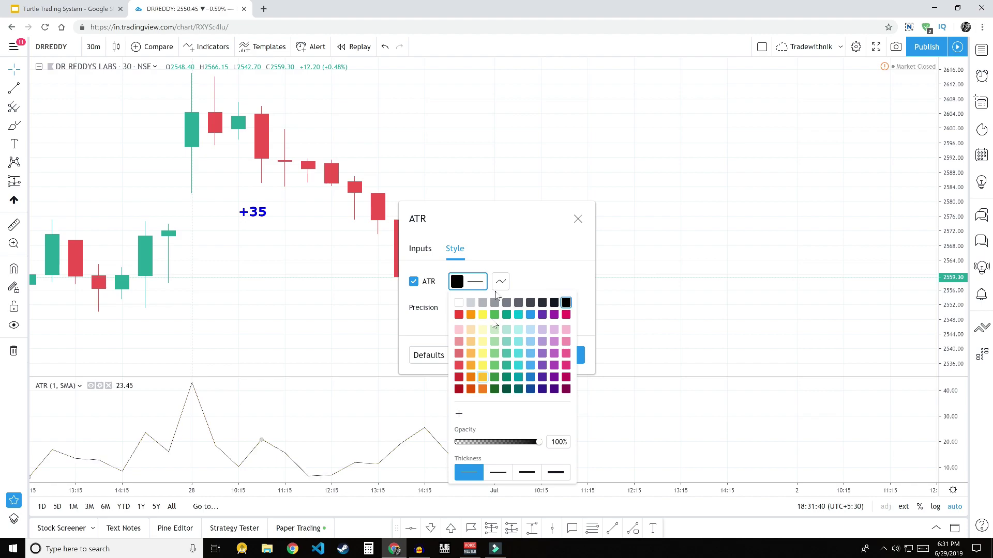
click(502, 281)
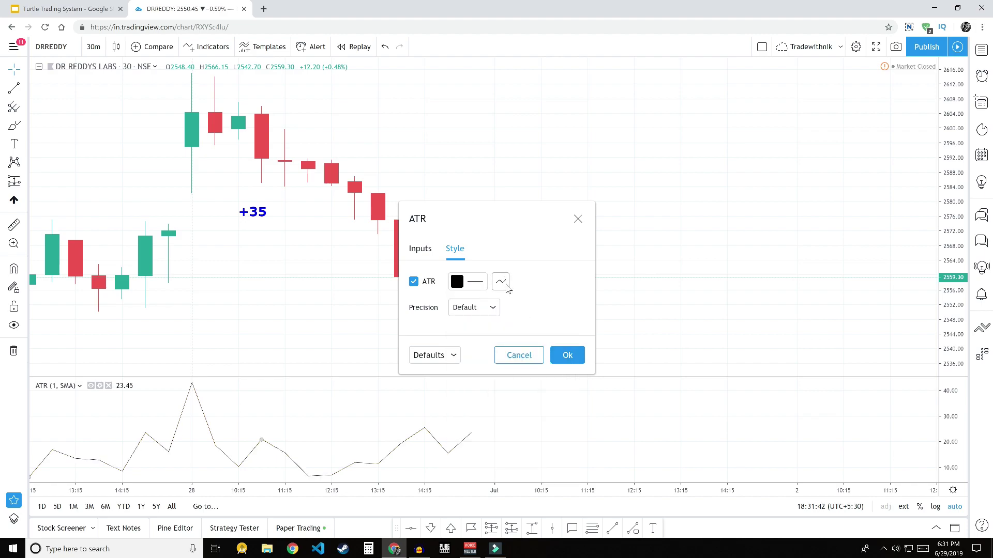
click(507, 287)
click(526, 333)
click(561, 356)
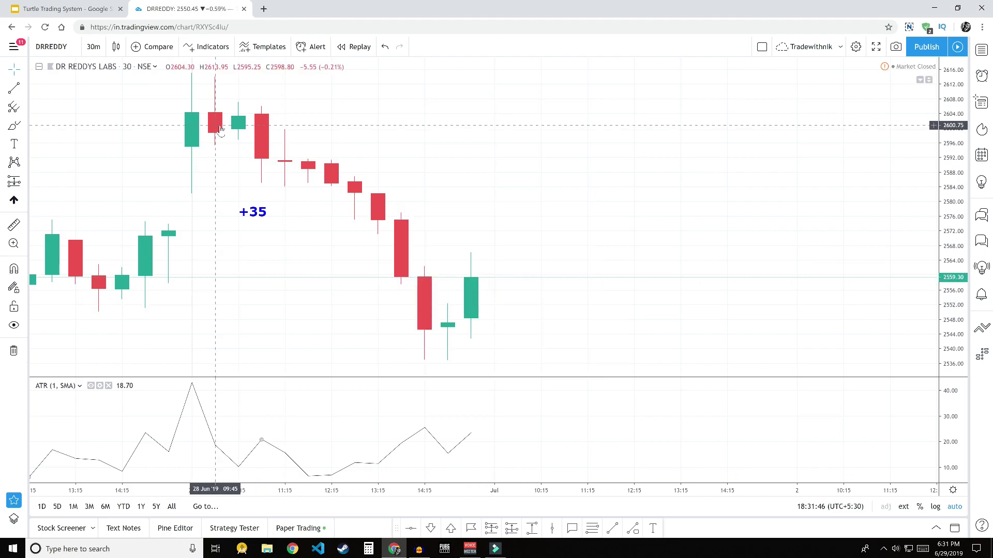
Step: Mark the high and low of the 28 Jun 09:45 candle with horizontal lines at about 2614.30 and 2595.15
drag(234, 164, 336, 173)
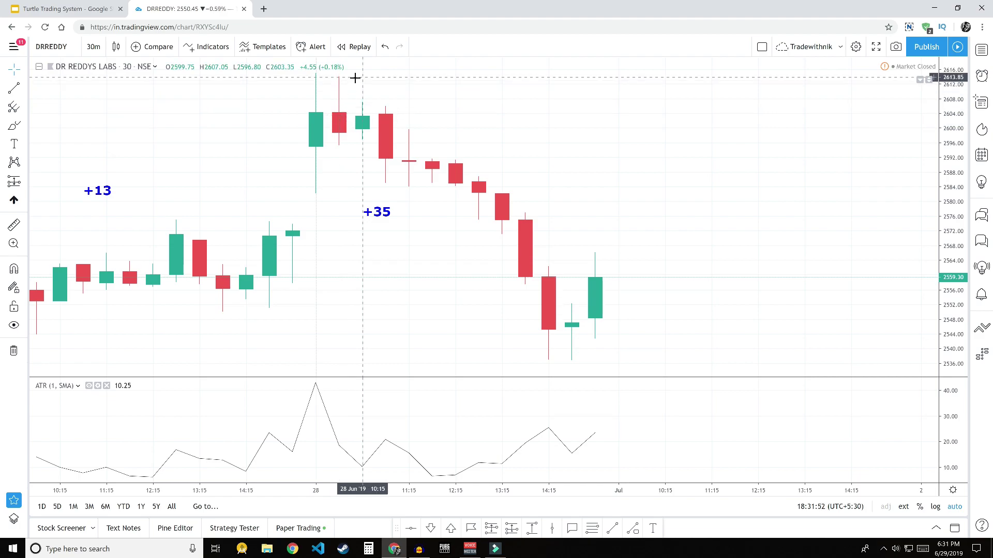
click(370, 147)
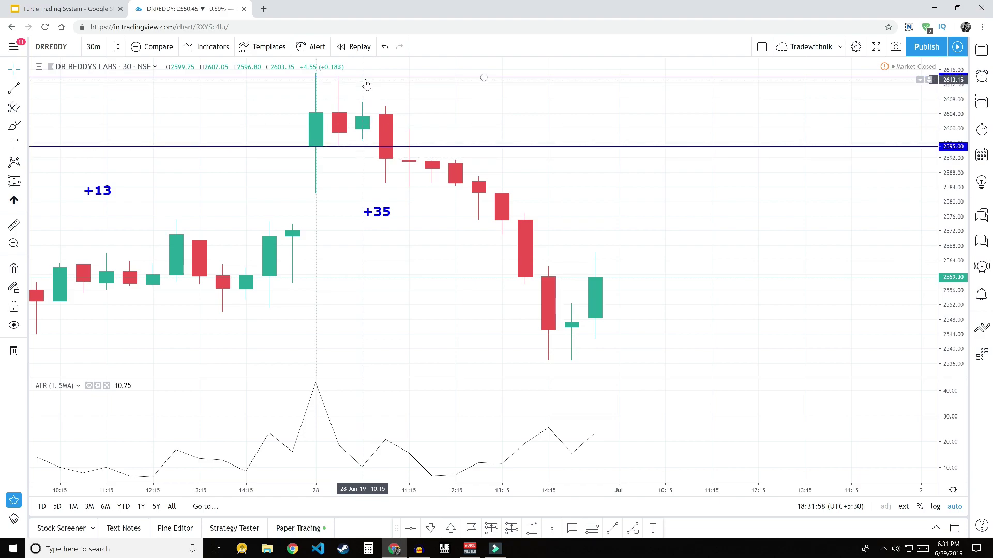
drag(366, 82, 365, 79)
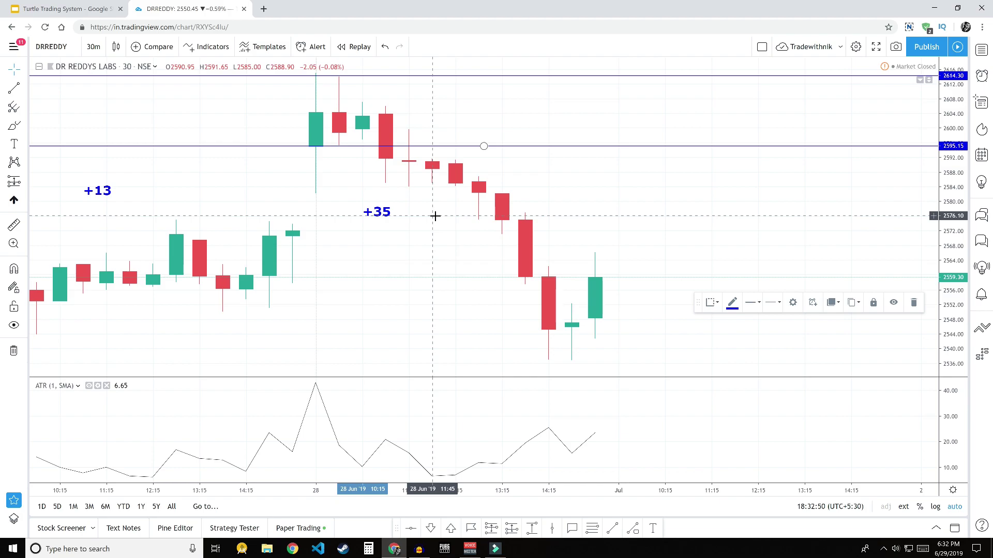
Step: Measure the 28 Jun price move with an info line from 2595.00 at 09:45 to about 2559 at 15:15, and remove the line
click(631, 527)
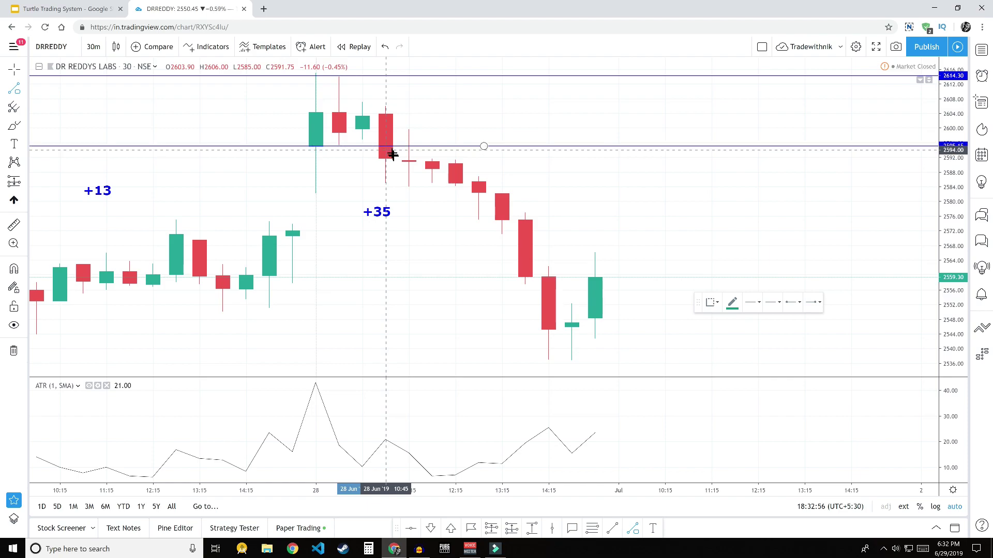
click(338, 146)
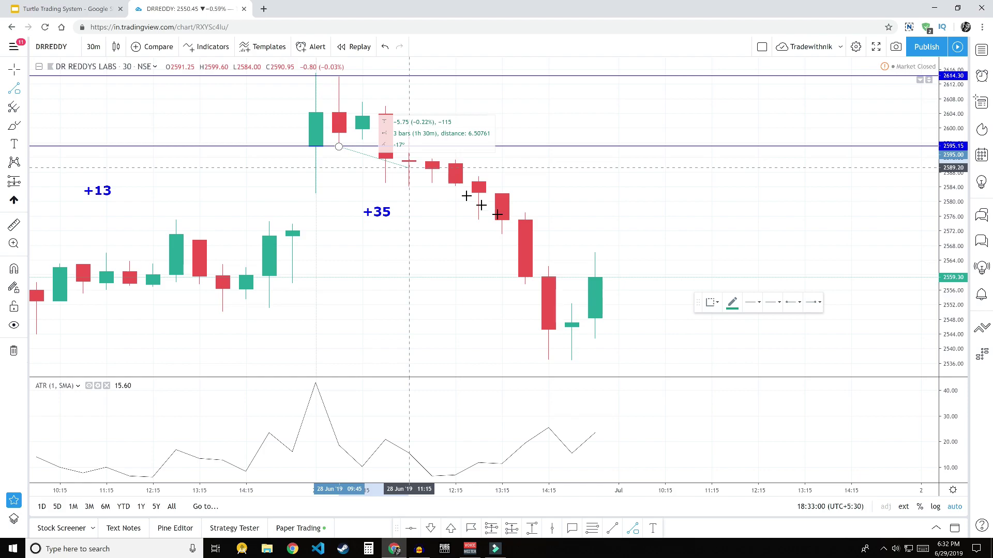
click(595, 278)
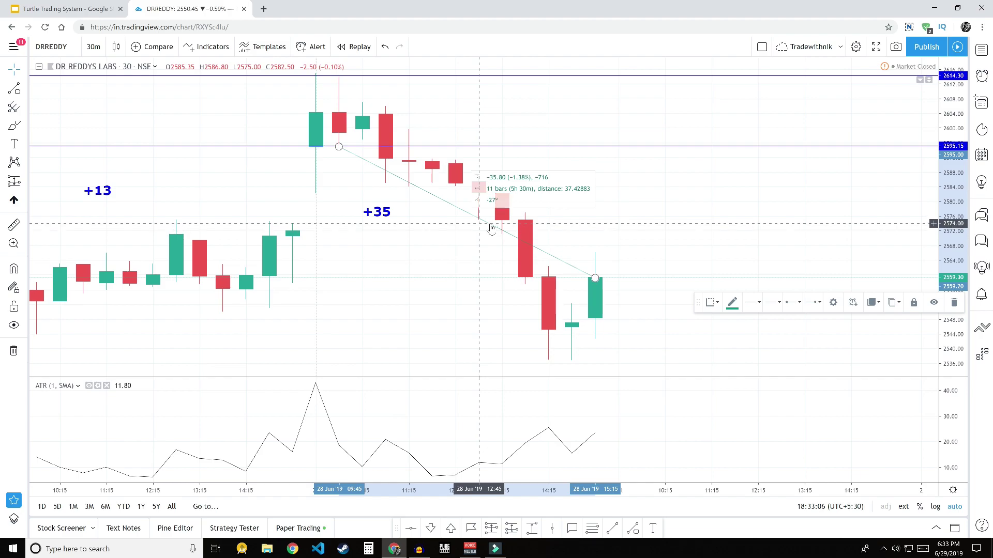
key(Delete)
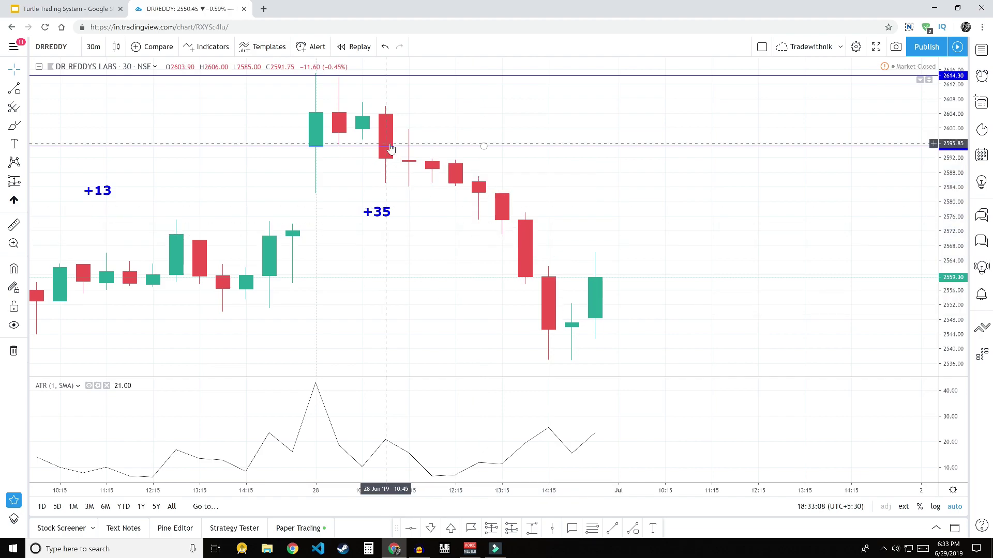
Step: Delete both horizontal lines marking the 28 Jun 09:45 candle's range
drag(273, 193, 446, 205)
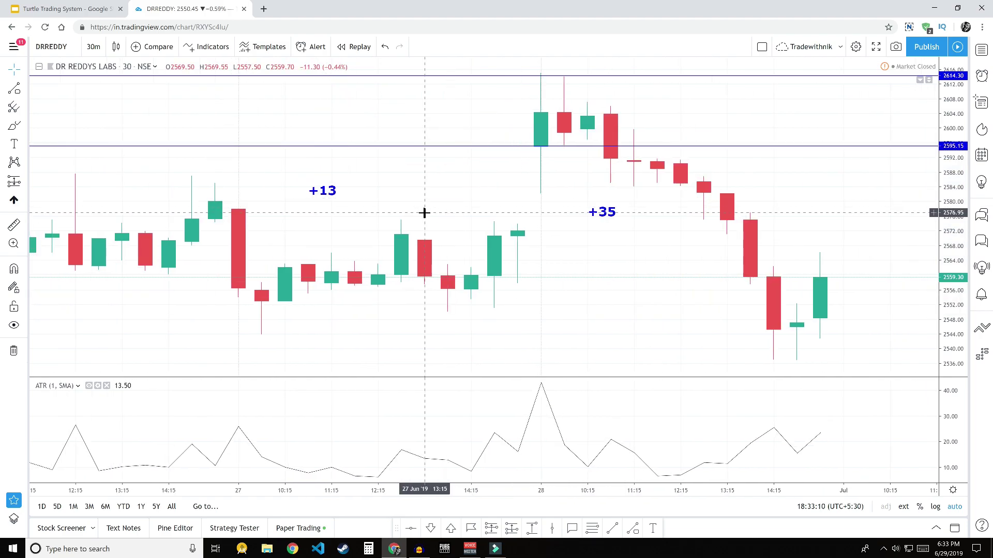
click(405, 144)
key(Delete)
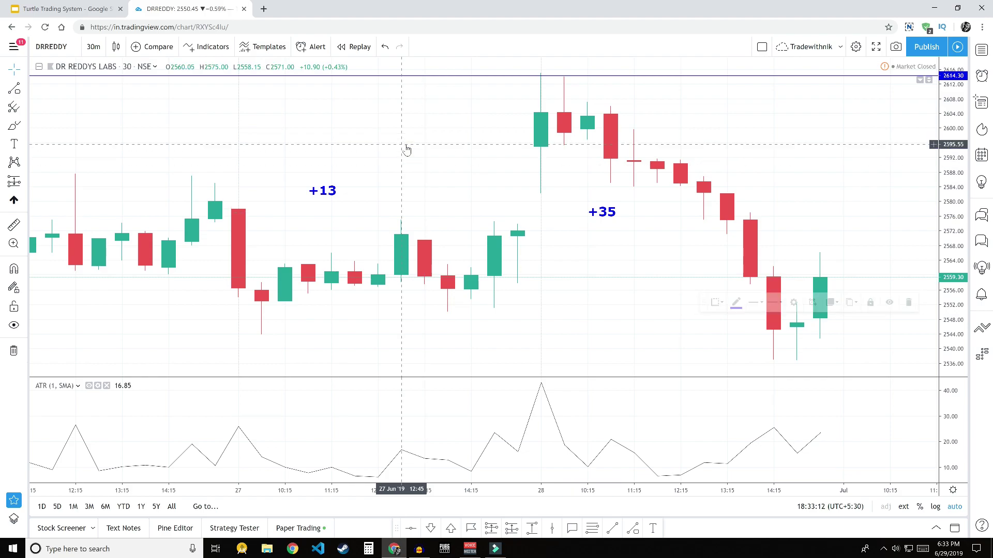
drag(401, 76, 402, 77)
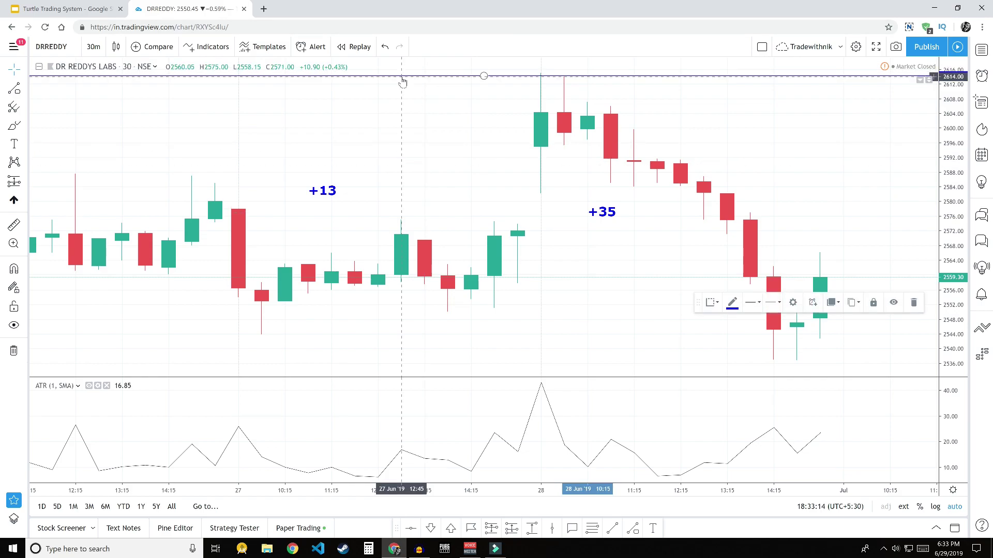
key(Delete)
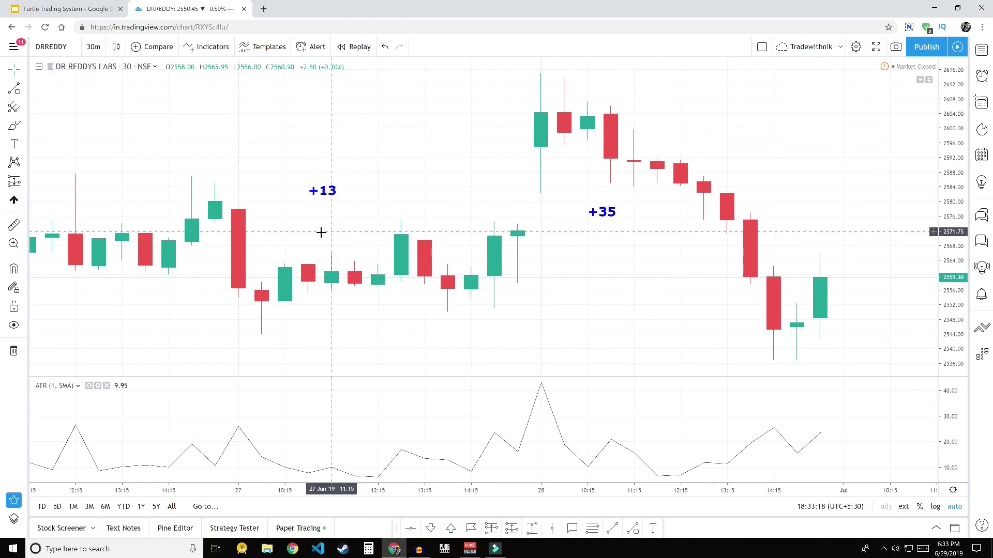
Step: Mark the high and low of the second 25 Jun candle with horizontal lines at about 2548.75 and 2525.85
drag(316, 243, 540, 239)
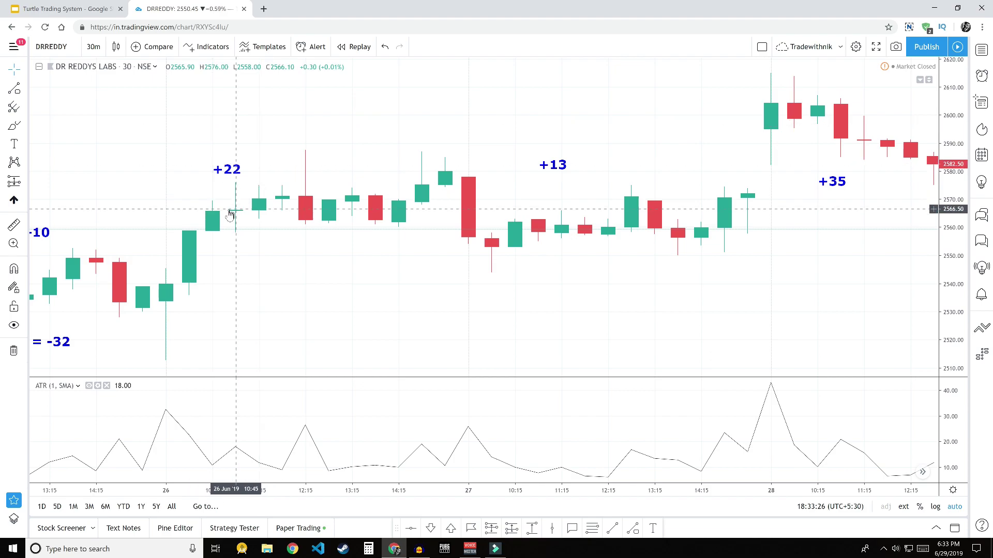
drag(294, 207, 456, 191)
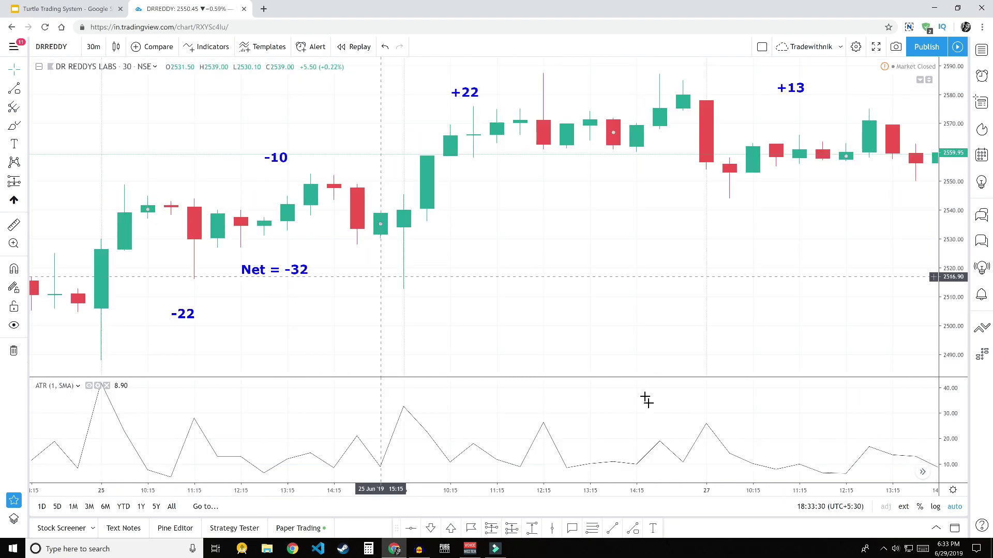
click(415, 530)
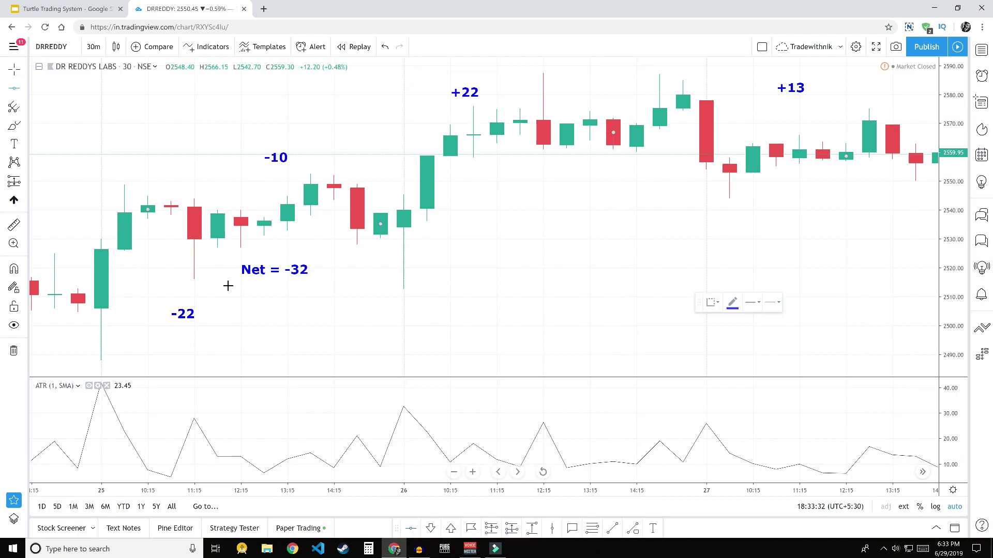
click(138, 185)
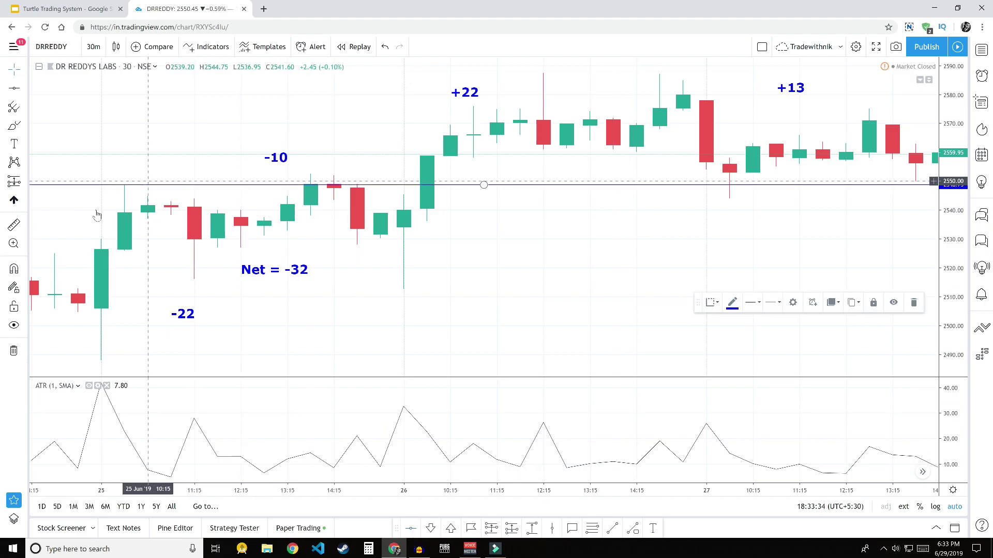
click(411, 530)
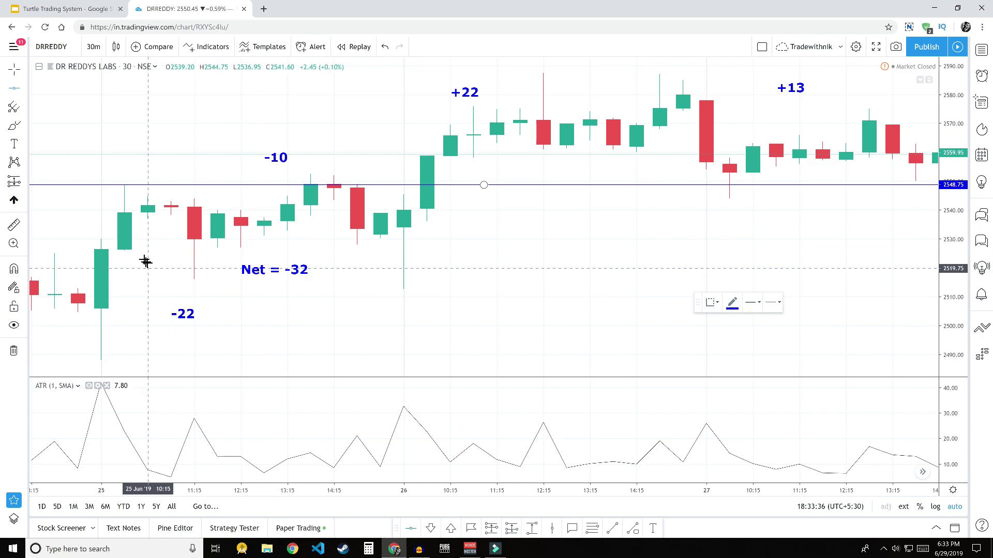
click(140, 252)
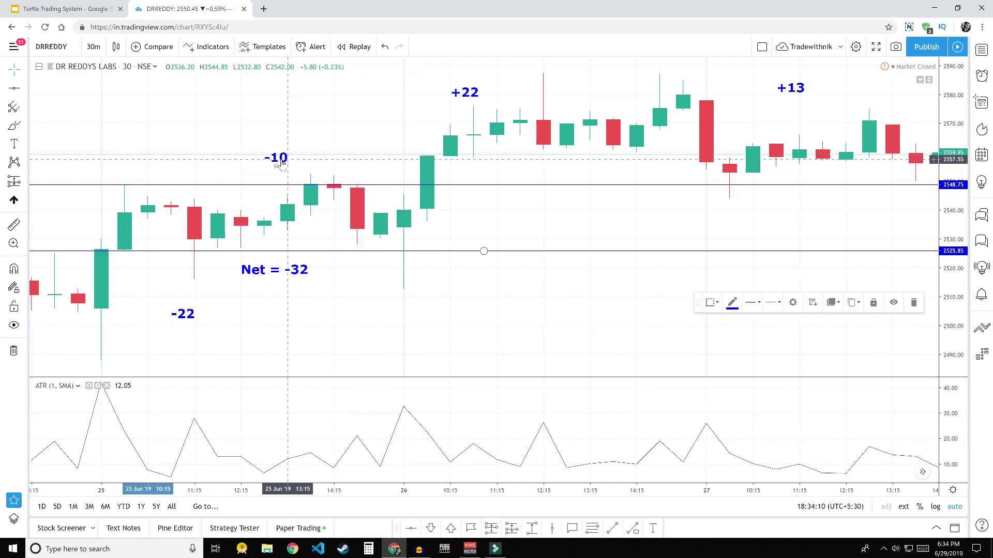
Step: Delete both horizontal lines marking the second 25 Jun candle's range
drag(288, 304, 493, 304)
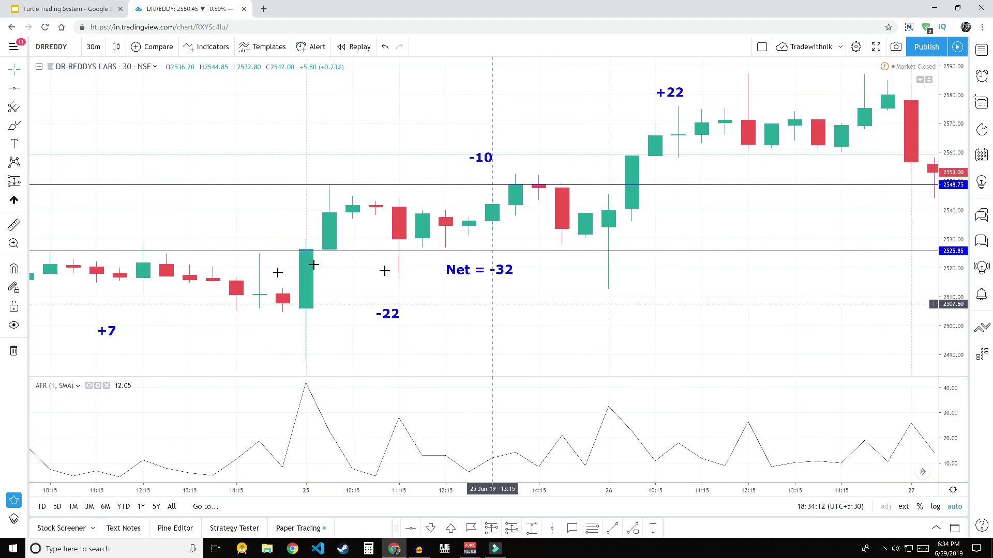
drag(213, 290, 420, 279)
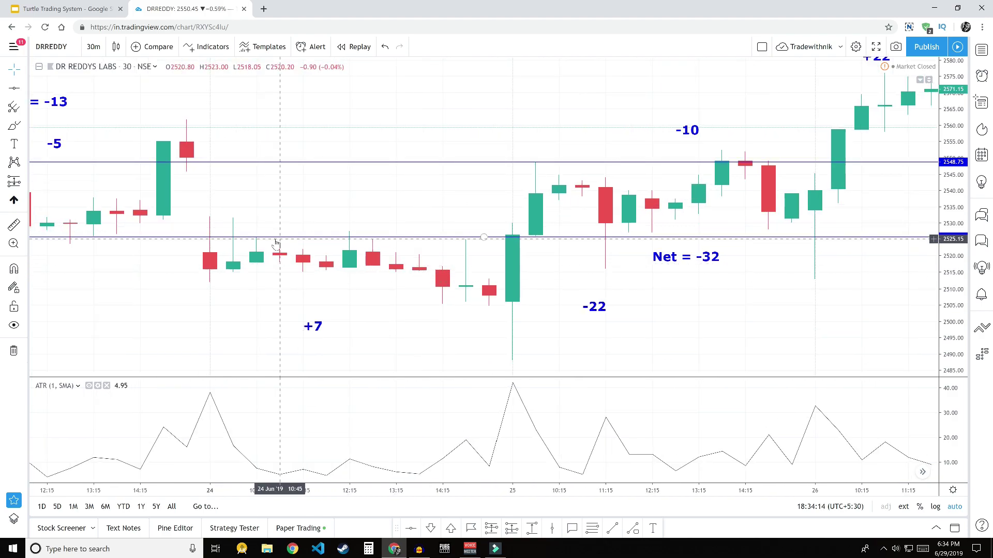
click(276, 239)
mouse_move(275, 243)
mouse_down()
mouse_move(325, 188)
mouse_move(310, 166)
mouse_move(566, 160)
mouse_up()
key(Delete)
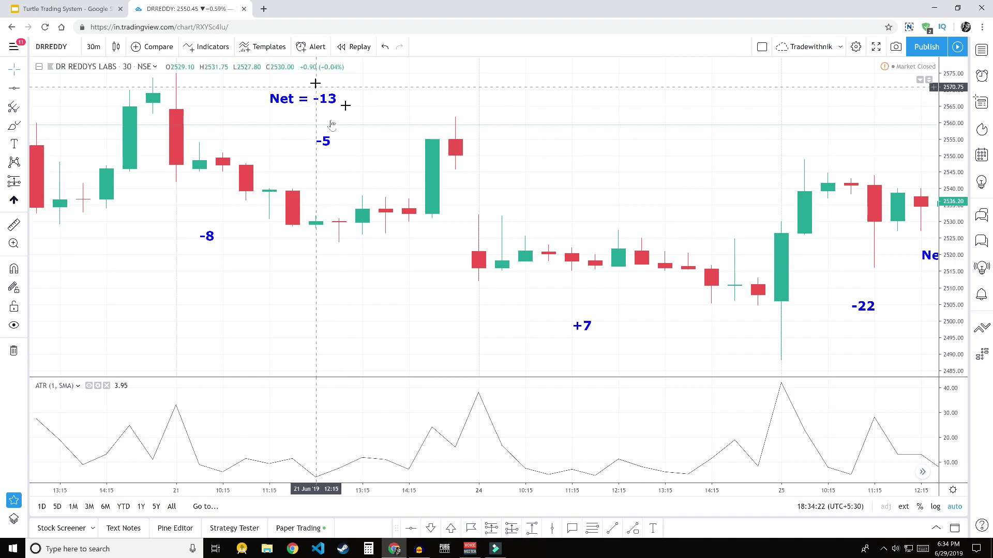
Step: Mark the high of the second 18 Jun candle with a temporary horizontal line at about 2588 and delete it
drag(359, 187, 575, 188)
drag(240, 258, 773, 239)
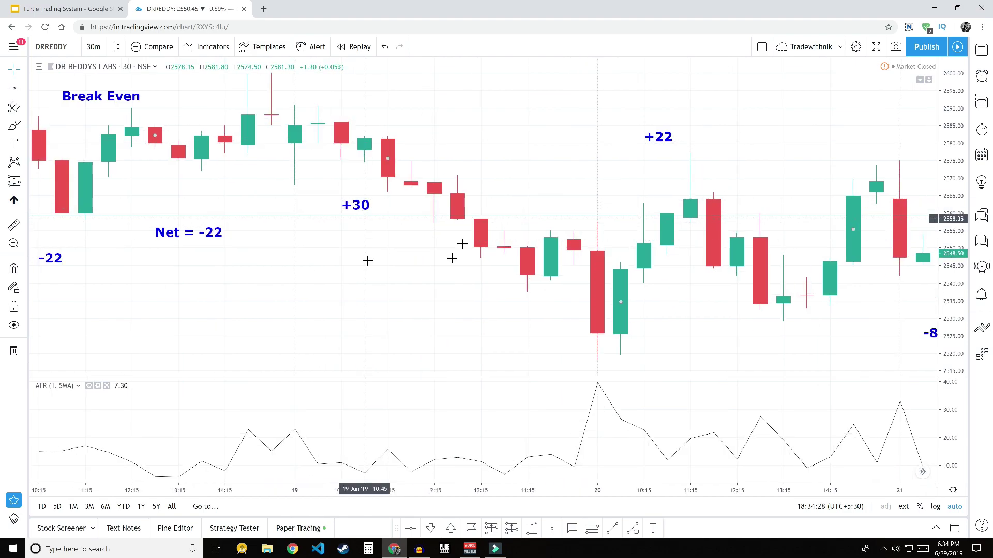
drag(410, 259, 632, 253)
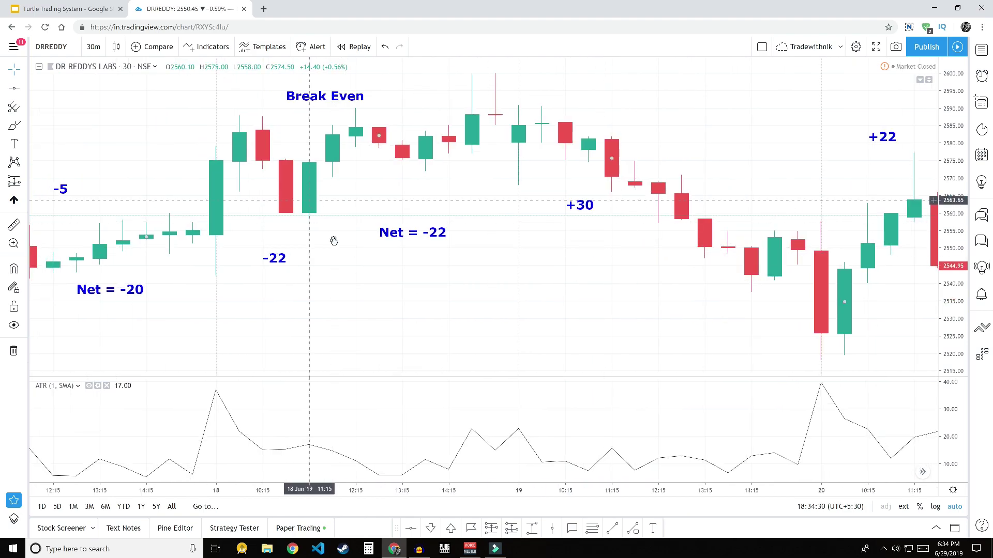
drag(333, 237, 352, 236)
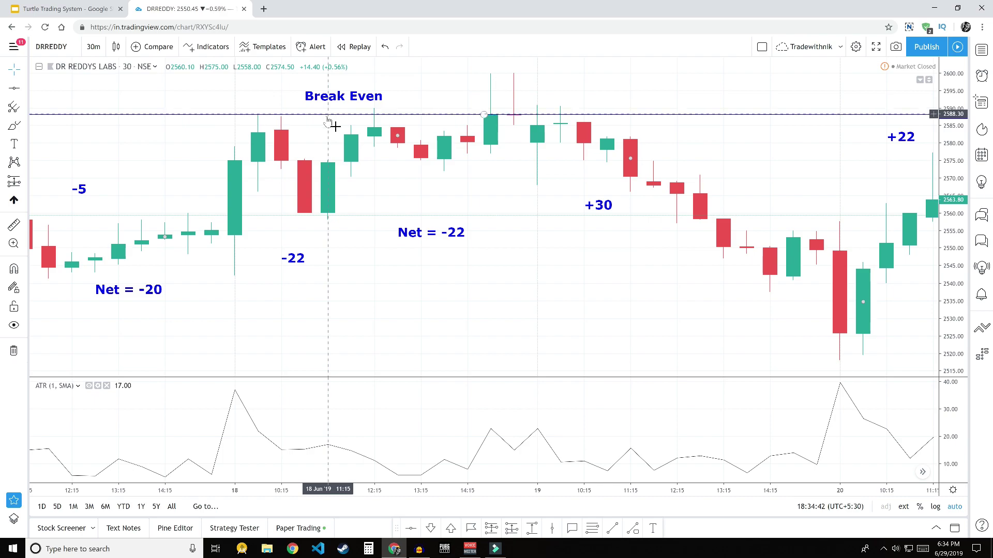
click(528, 118)
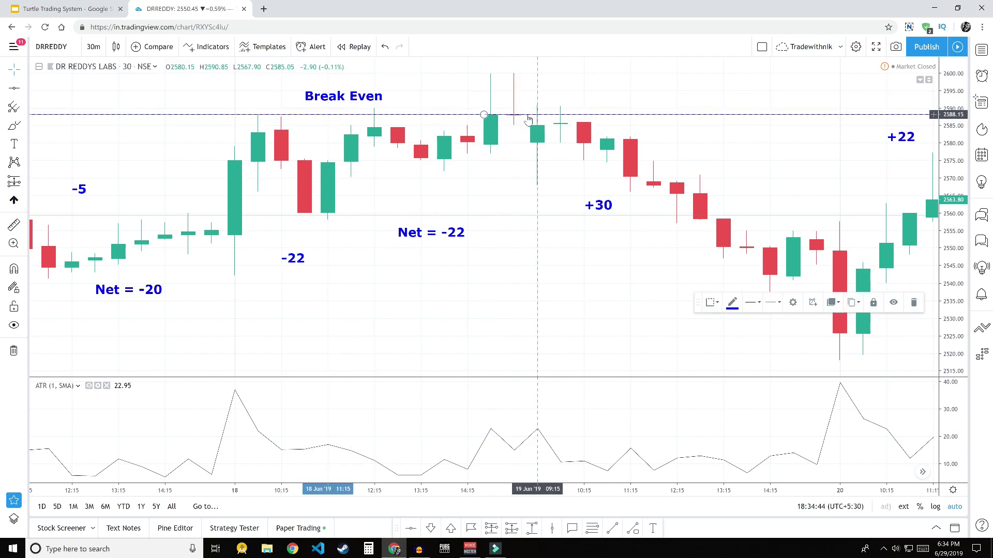
key(Delete)
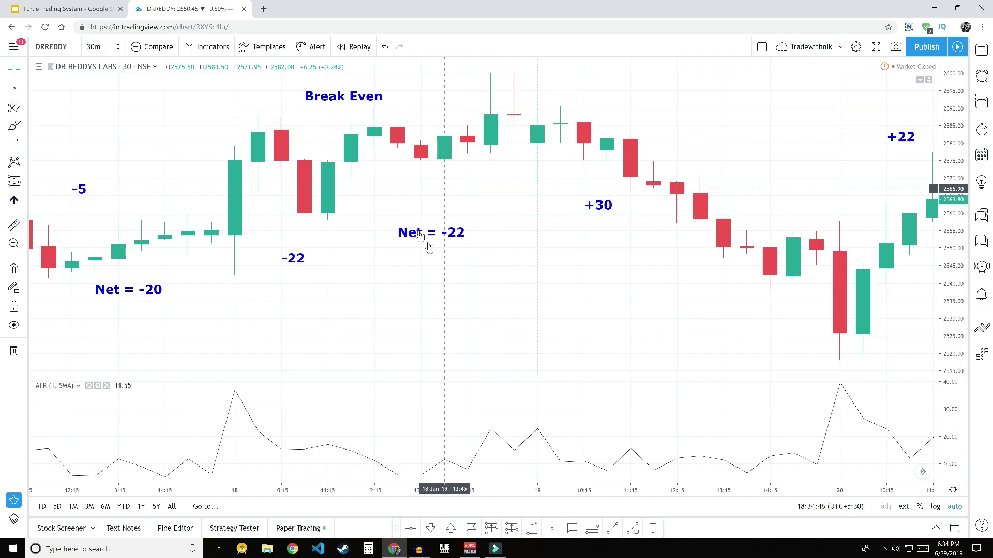
Step: Delete both horizontal lines marking the second 11 Jun candle's range, at 2621.00 and 2595.95
scroll(426, 288, left, 10)
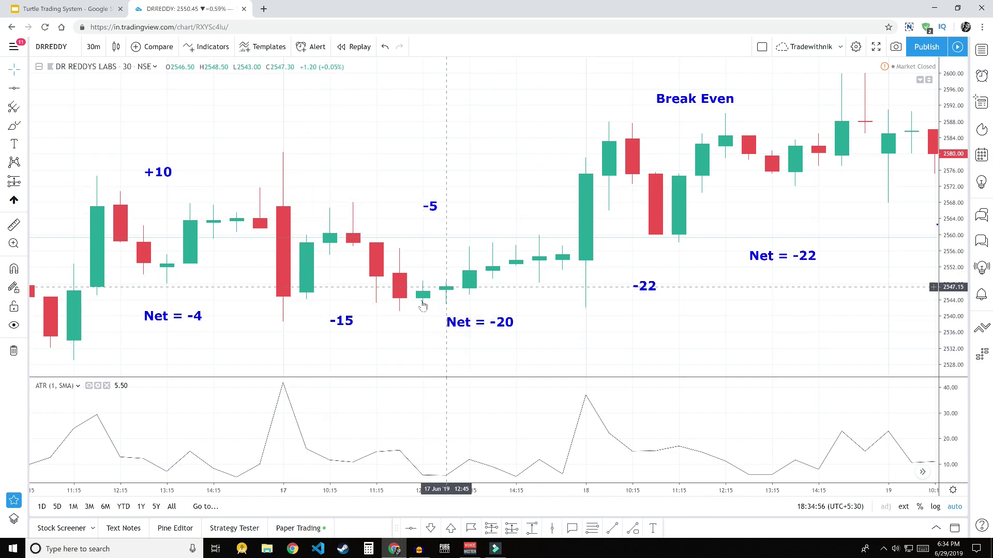
drag(364, 262, 546, 257)
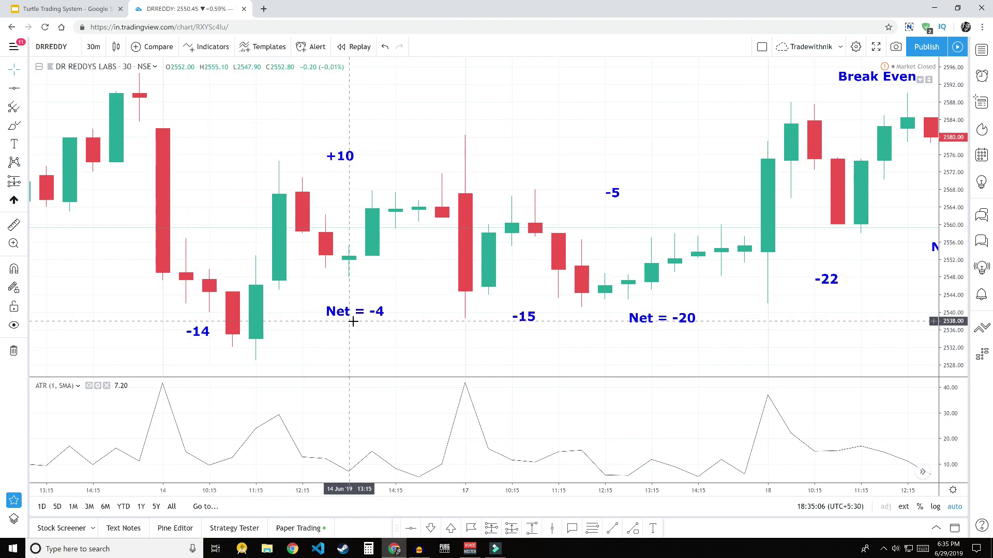
drag(201, 231, 477, 251)
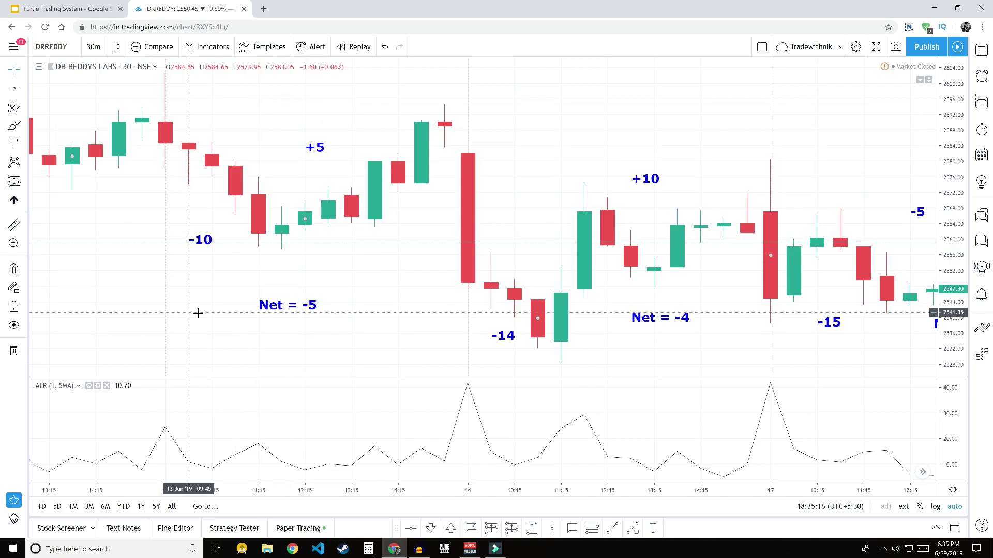
drag(198, 312, 505, 283)
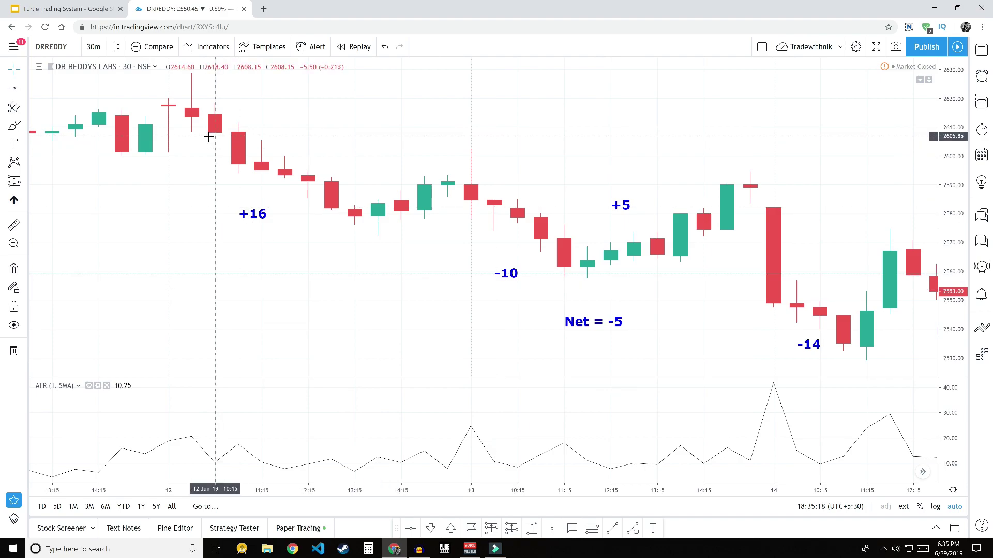
drag(248, 246, 514, 230)
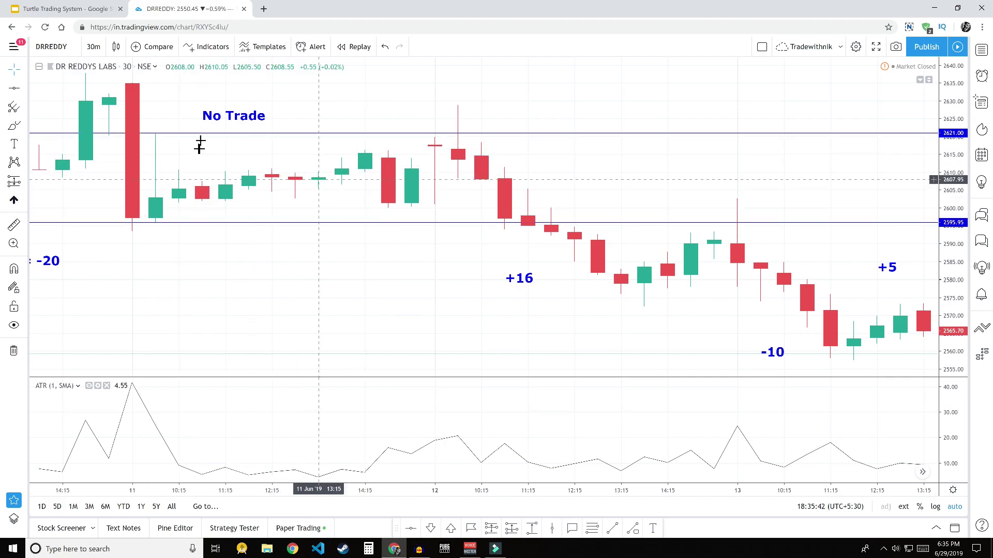
click(228, 134)
key(Delete)
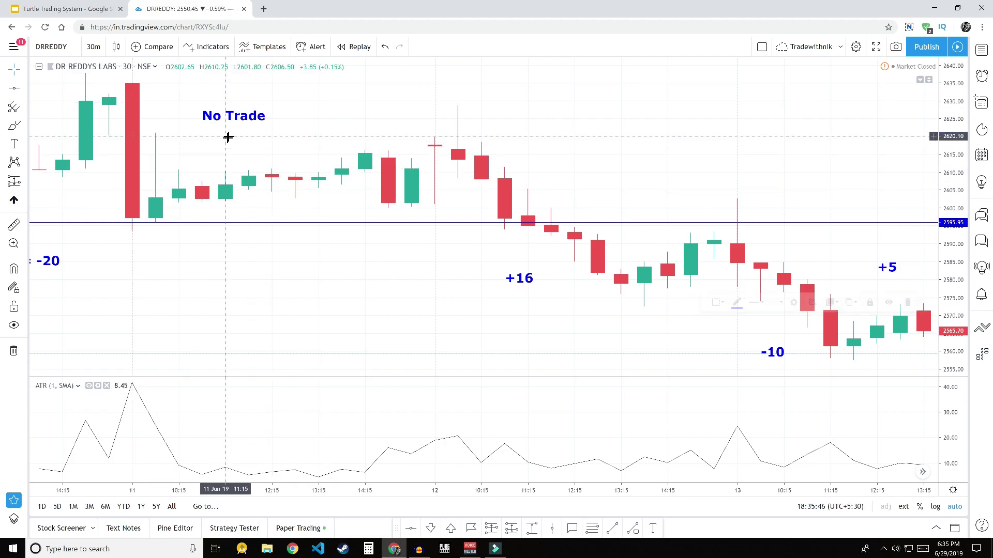
click(238, 227)
key(Delete)
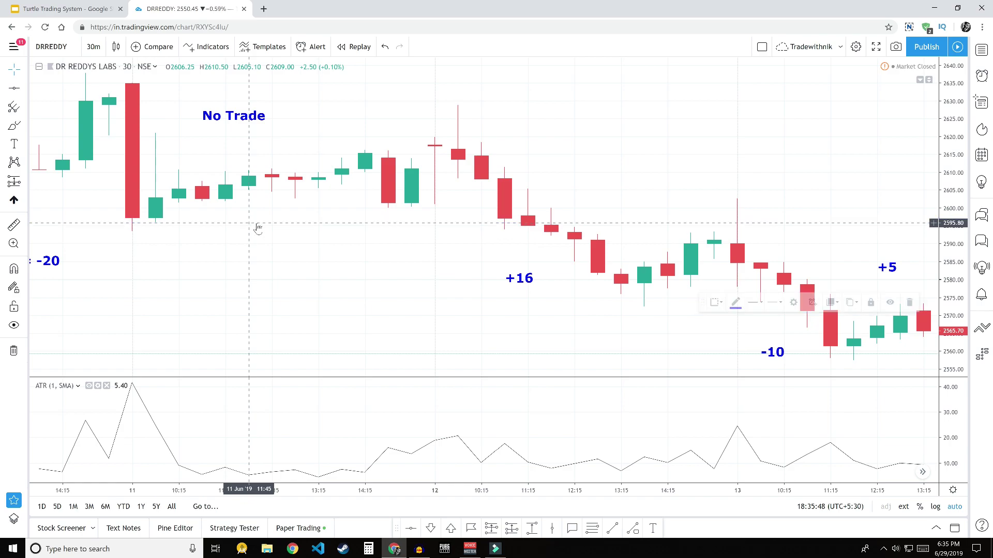
Step: Measure the 4 Jun trade with a temporary info line from the second candle's bottom to the day's last candle, and remove the line
drag(190, 259, 544, 210)
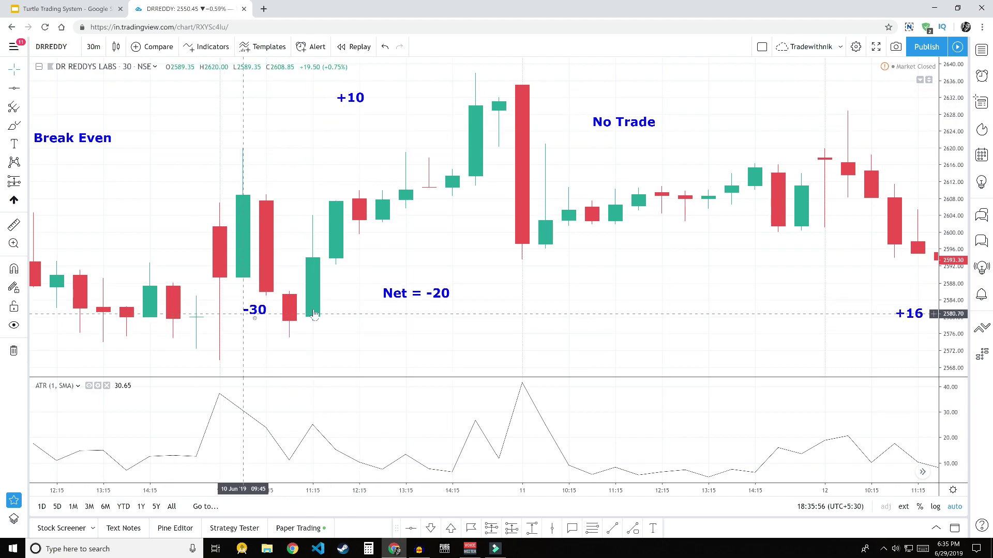
drag(366, 339, 603, 321)
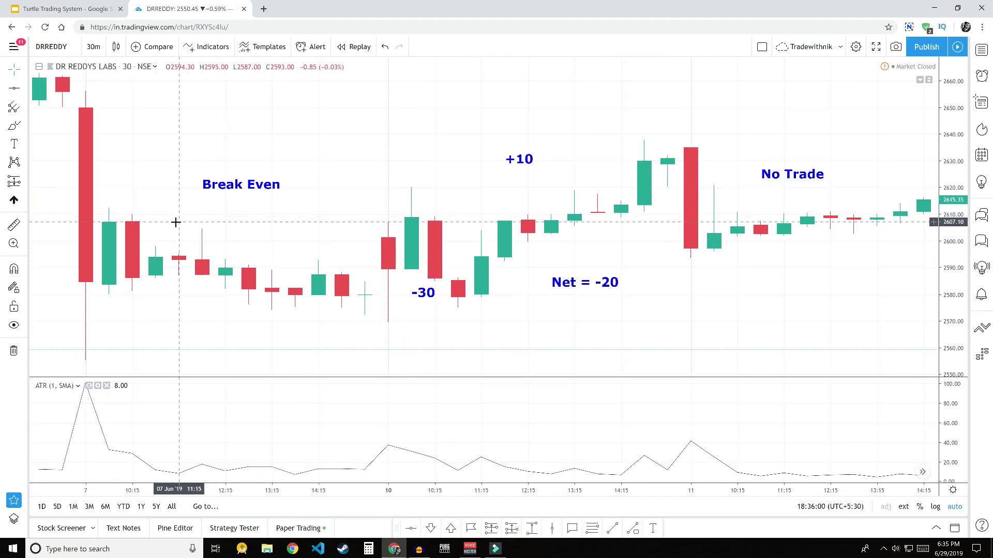
drag(289, 223, 476, 256)
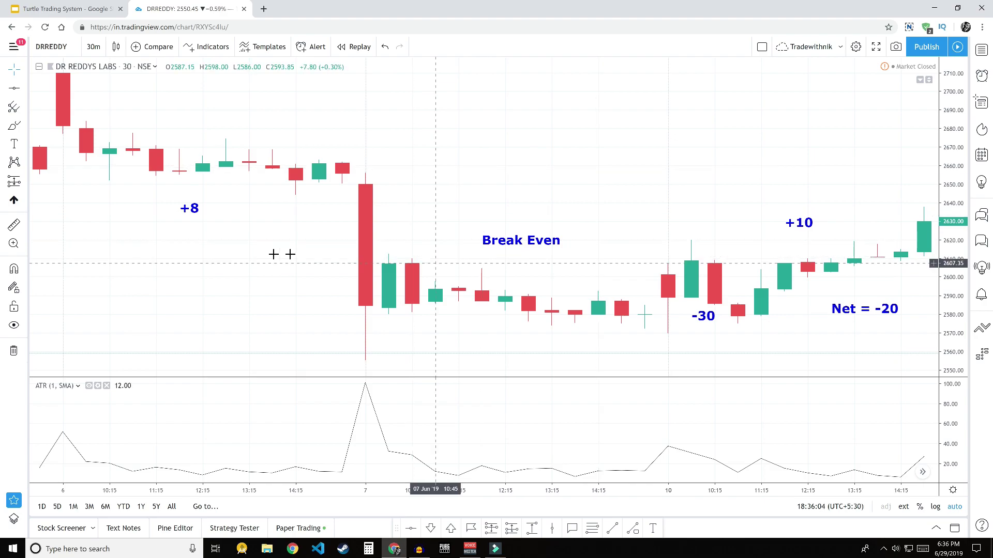
drag(284, 253, 472, 246)
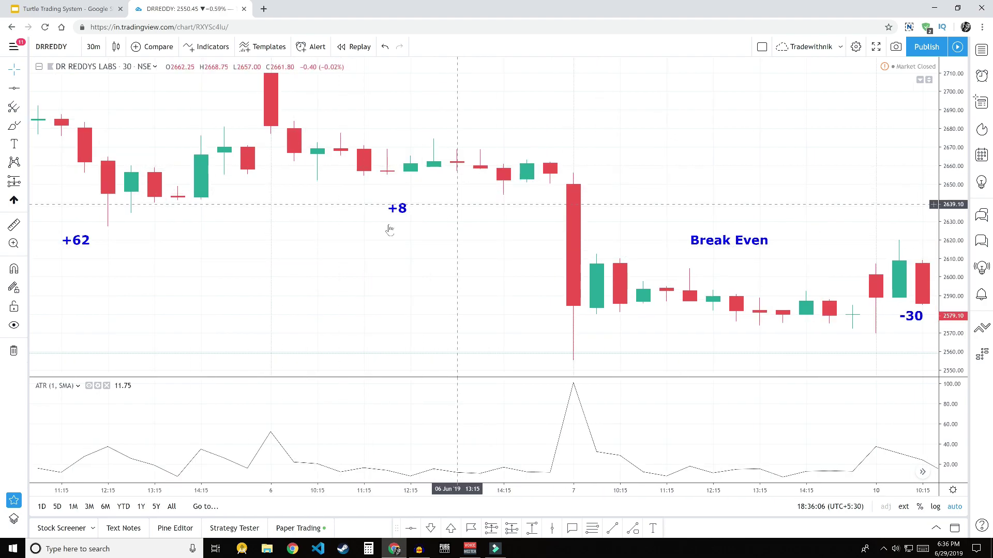
drag(368, 238, 615, 238)
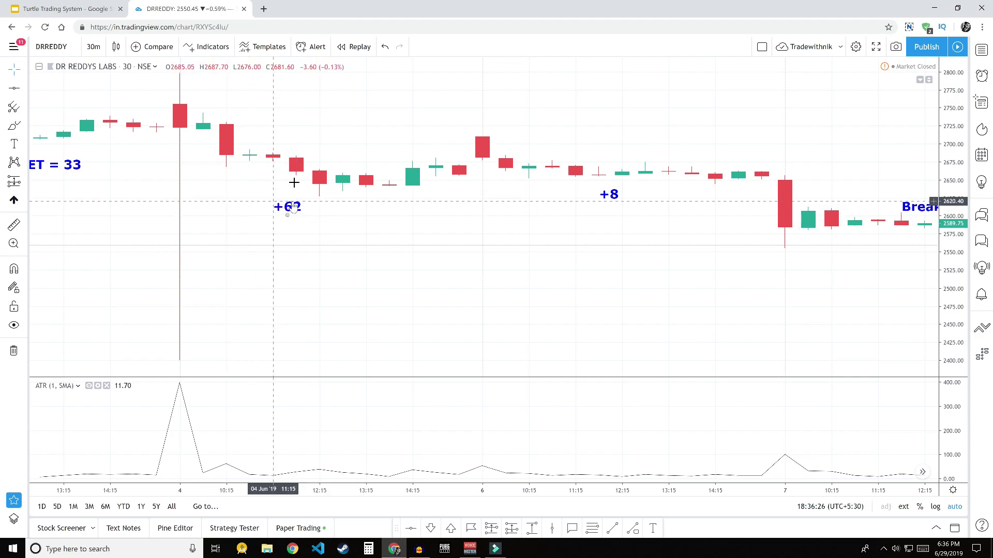
click(633, 529)
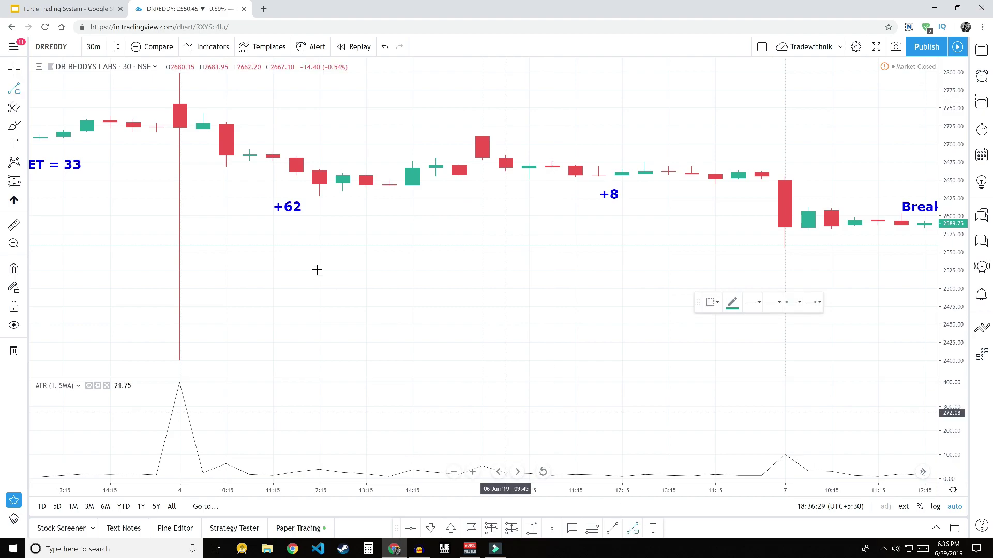
click(203, 130)
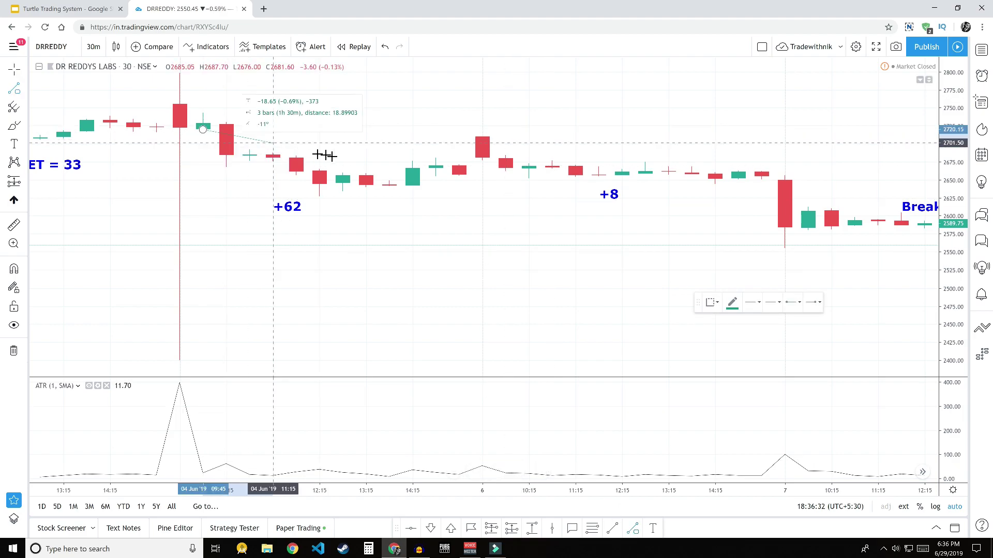
click(459, 176)
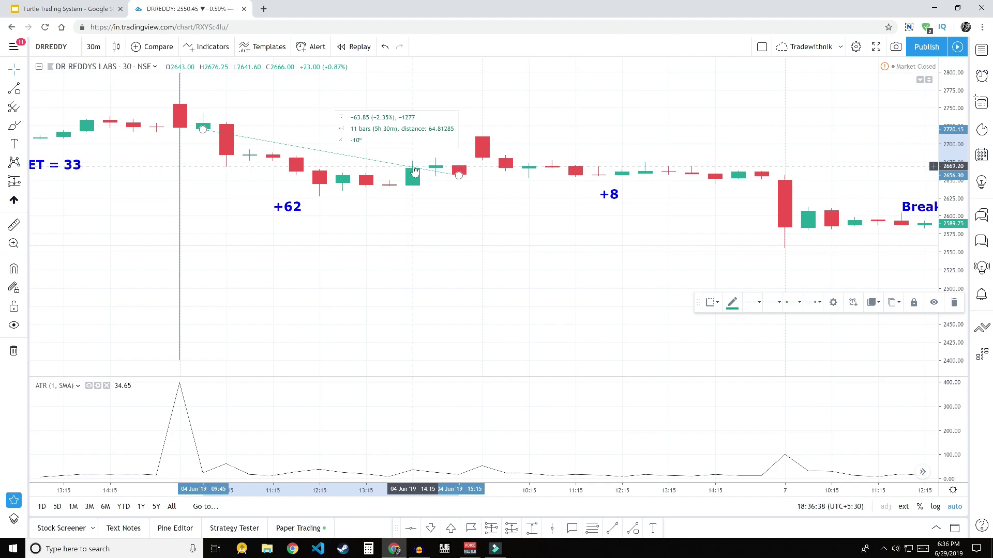
click(288, 240)
Step: Move the +46 result label down and back to the 3 Jun 11:15 candle, at about 2733
scroll(268, 243, left, 10)
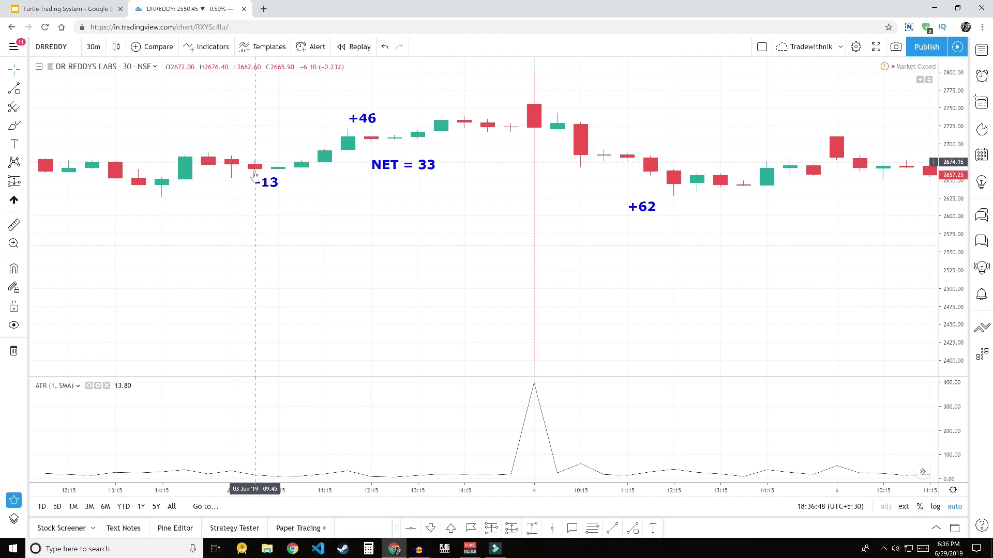
mouse_move(351, 208)
mouse_down()
mouse_move(780, 230)
mouse_move(773, 237)
mouse_up()
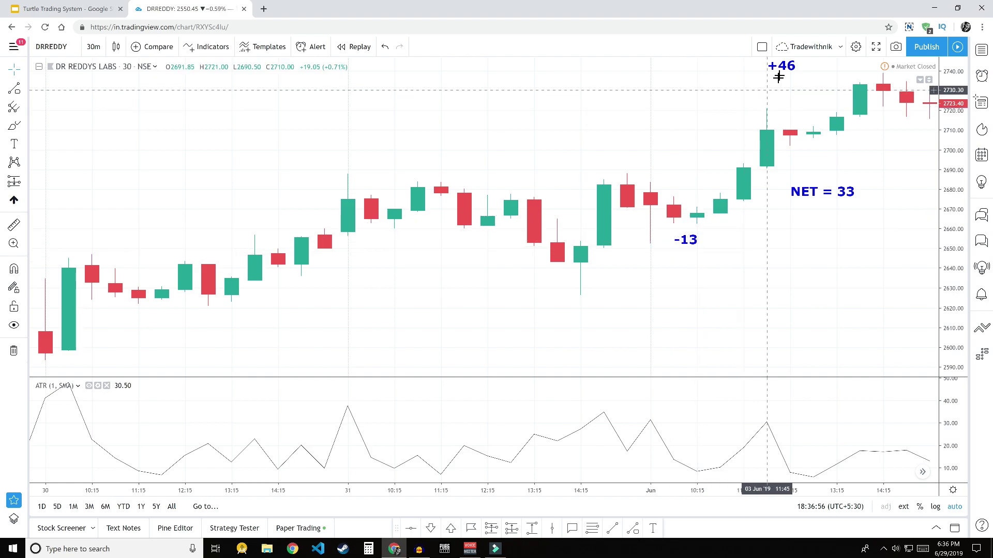
drag(791, 70, 769, 96)
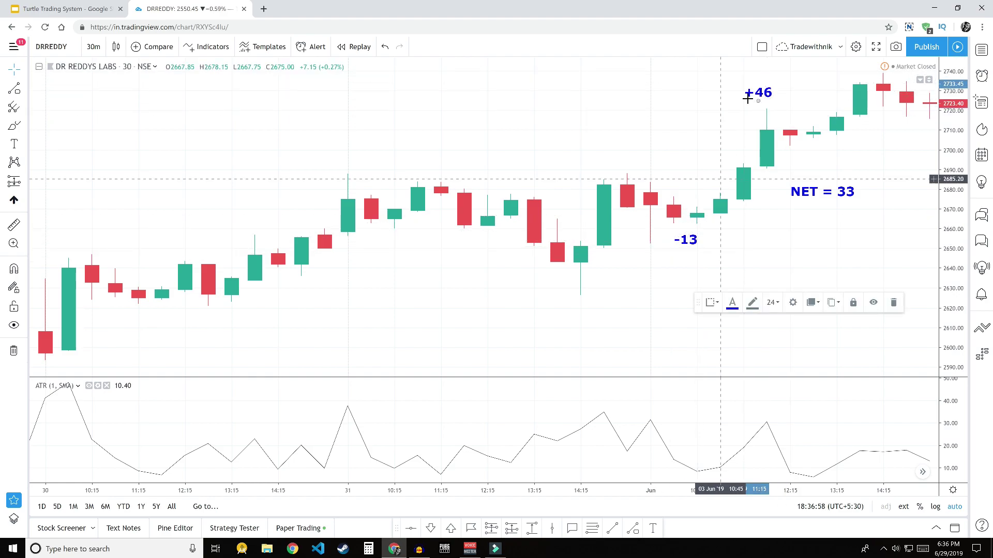
click(781, 205)
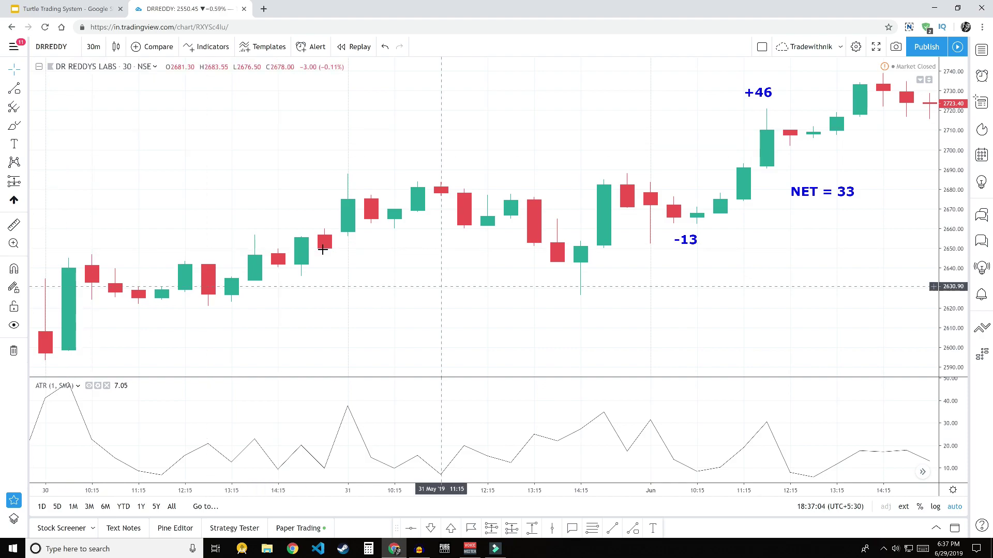
Step: Examine the labelled daily trade results going forward through the chart from 30 May to 18 Jun
drag(348, 229, 44, 241)
drag(604, 283, 203, 250)
drag(534, 299, 214, 270)
drag(682, 302, 403, 287)
drag(797, 281, 512, 260)
drag(764, 260, 398, 252)
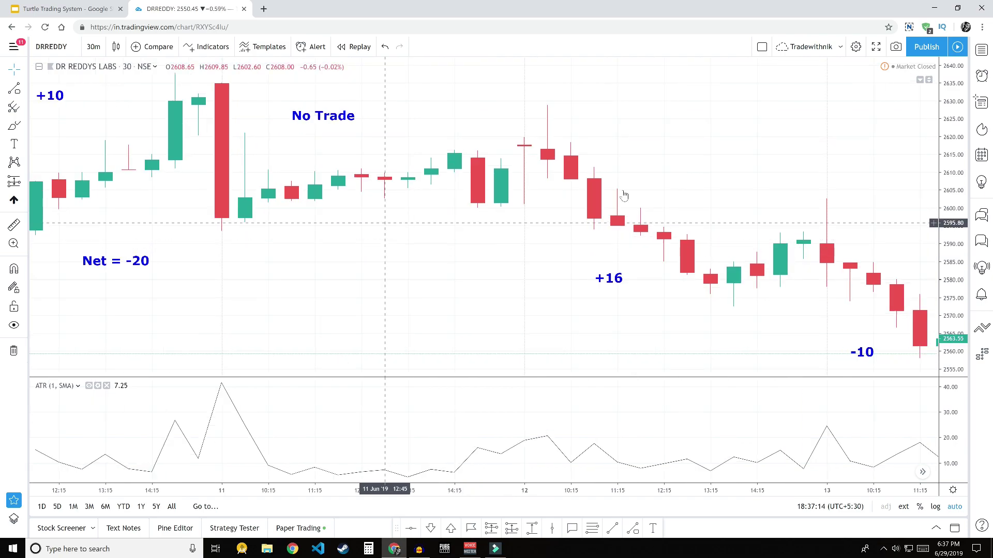
drag(866, 194, 499, 154)
drag(765, 184, 414, 184)
drag(665, 214, 368, 214)
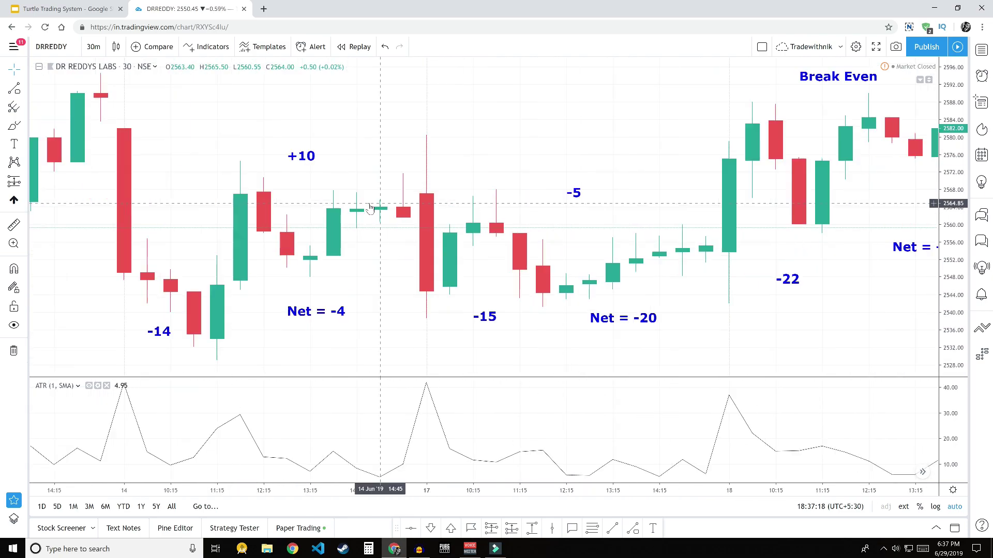